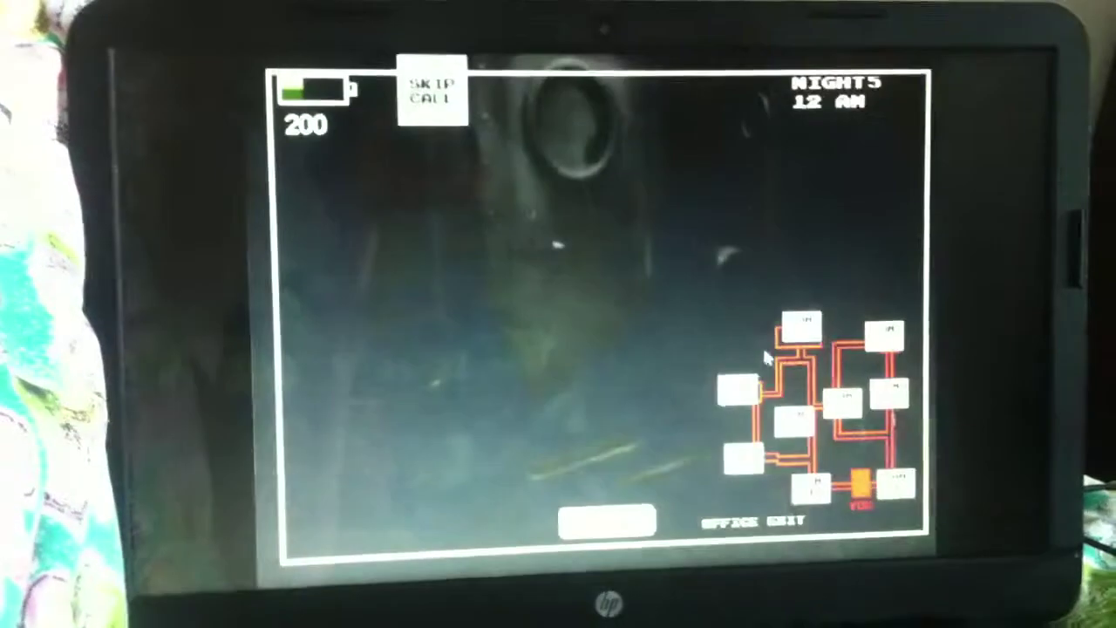
# Step: Sweep the Entrance 2, Storage, bathroom and control room cameras, then lower the monitor
pyautogui.click(800, 328)
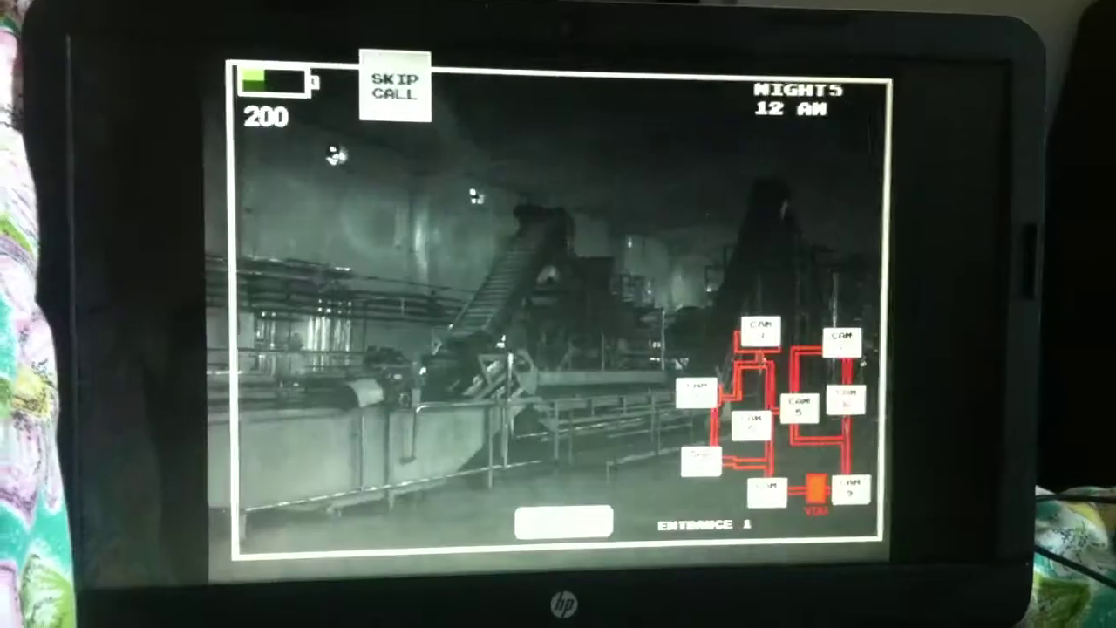
pyautogui.click(799, 406)
pyautogui.click(751, 425)
pyautogui.click(696, 392)
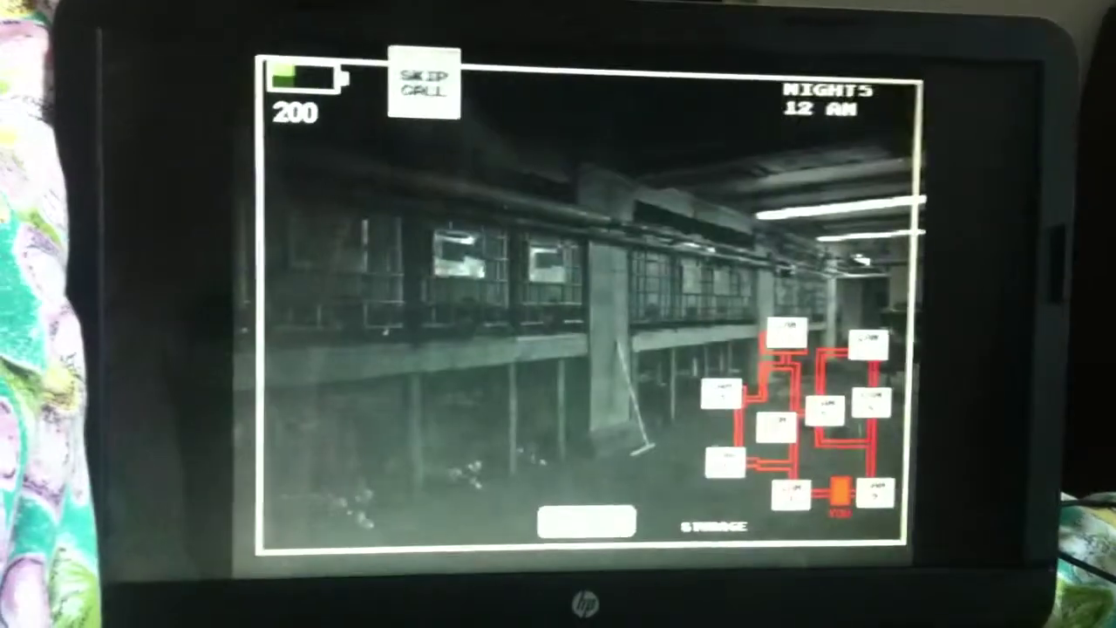
pyautogui.click(708, 468)
pyautogui.click(767, 484)
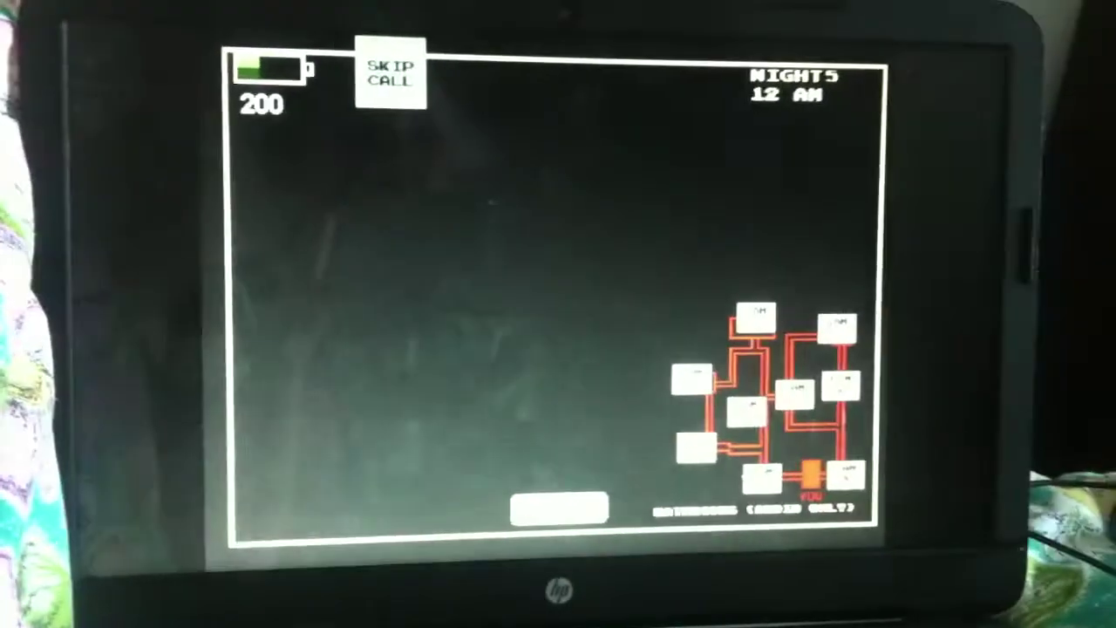
pyautogui.click(755, 417)
pyautogui.click(700, 386)
pyautogui.click(570, 515)
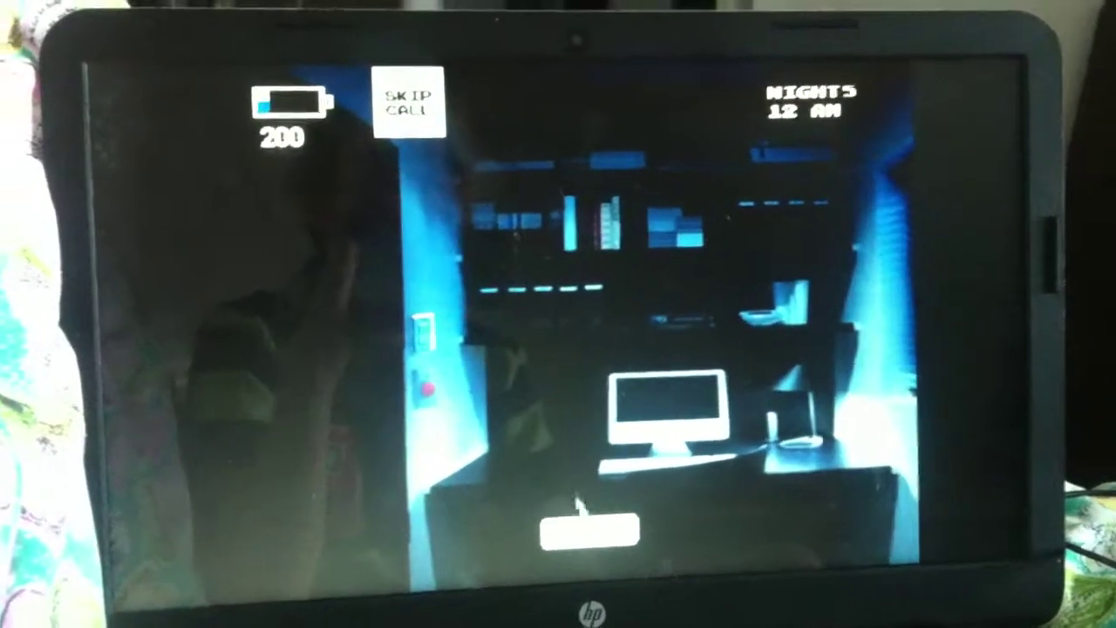
# Step: Bring the cameras up on Corridor, skip the phone call, and return to the office view
pyautogui.click(863, 340)
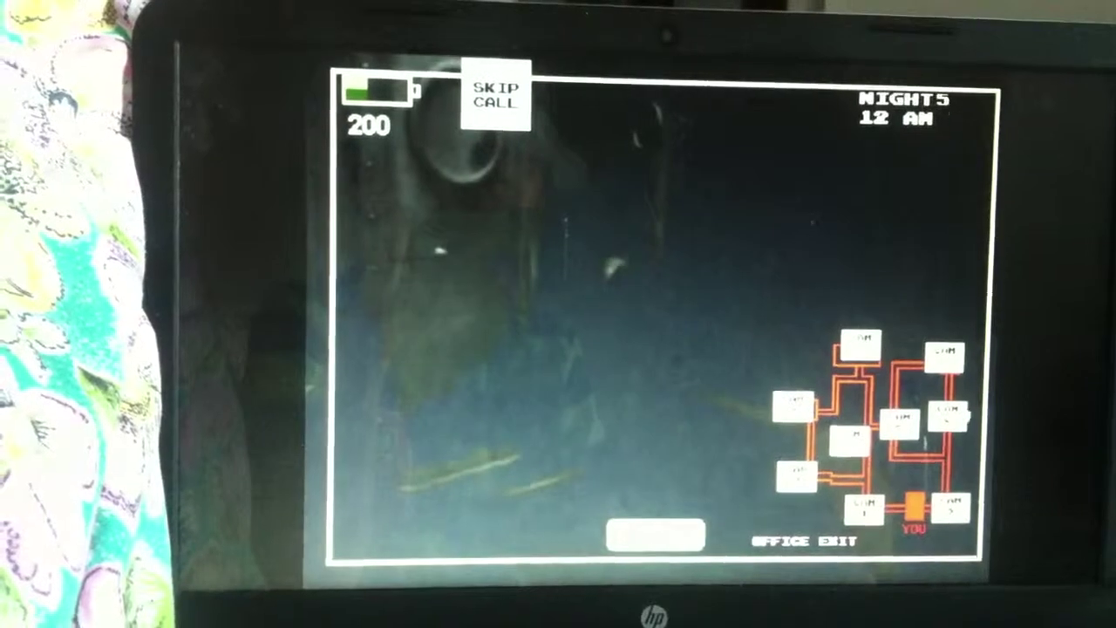
pyautogui.click(946, 416)
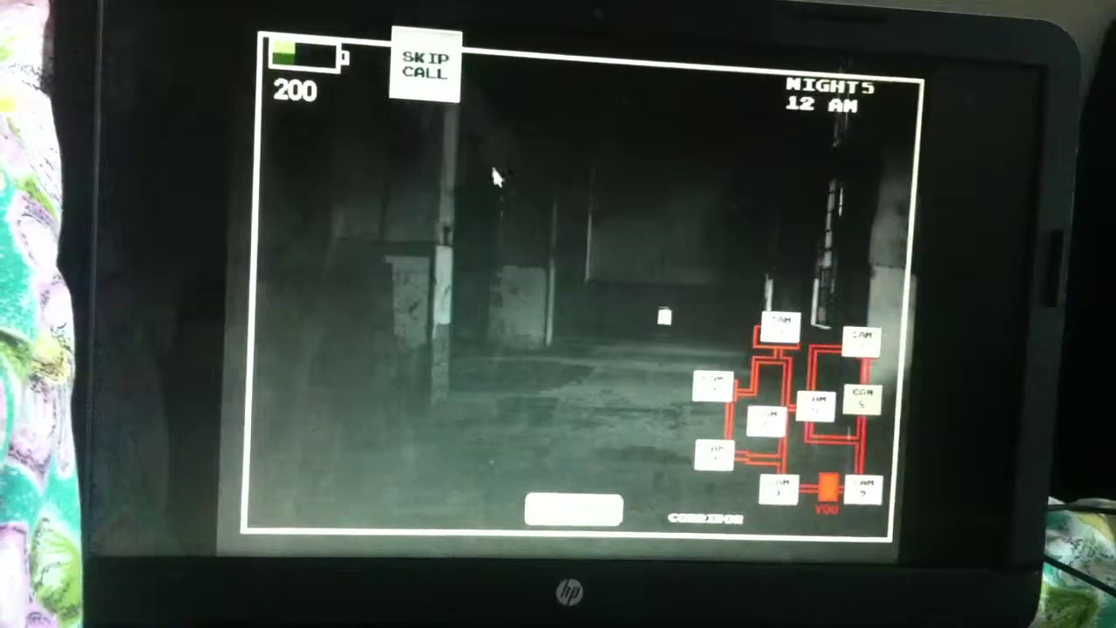
pyautogui.click(468, 87)
pyautogui.click(575, 488)
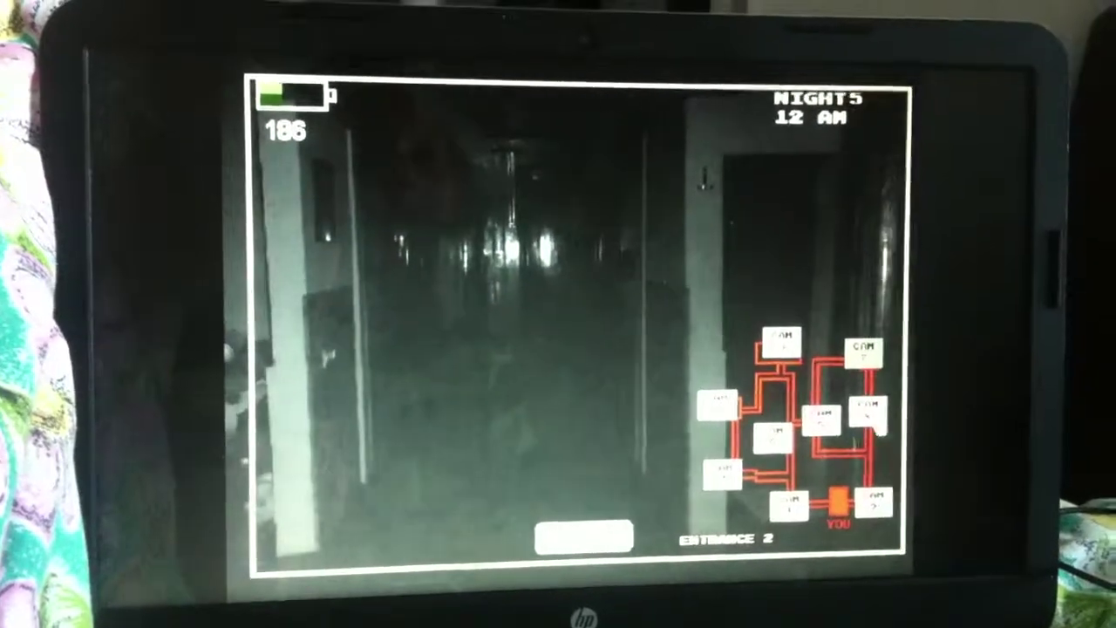
# Step: Check the Entrance 1, Office Exit and Central Room cameras, then lower the monitor
pyautogui.click(813, 392)
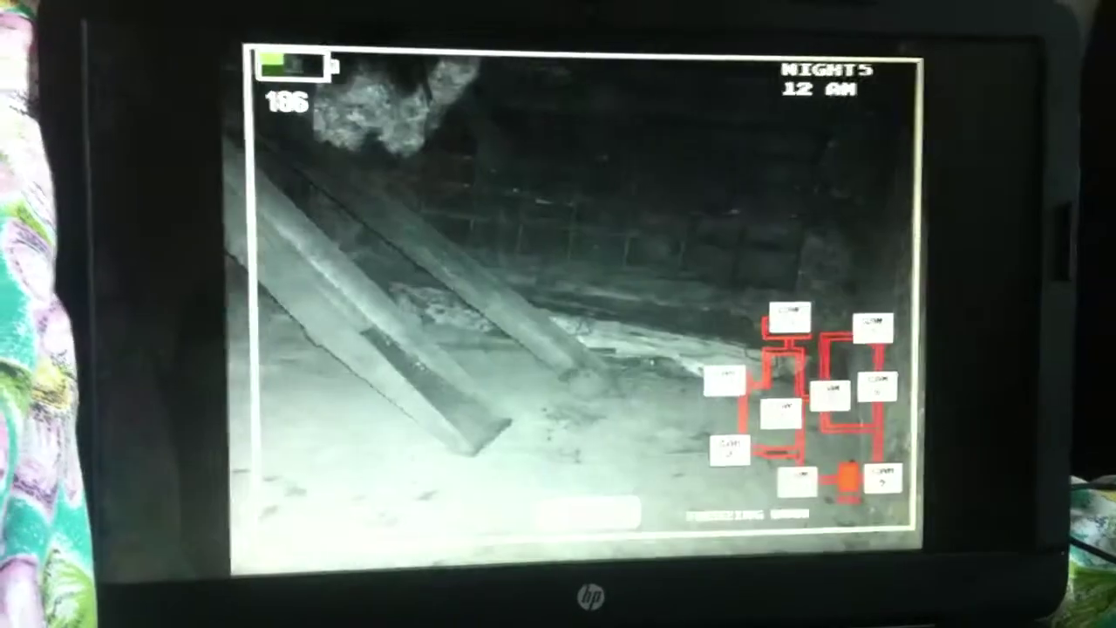
pyautogui.click(844, 499)
pyautogui.click(802, 491)
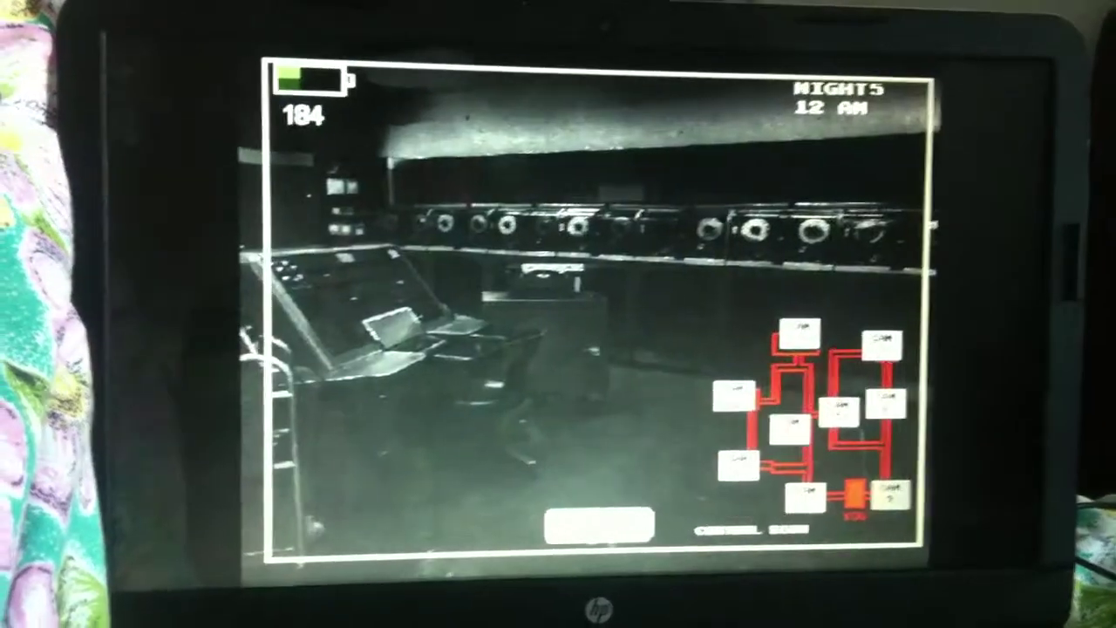
pyautogui.click(599, 524)
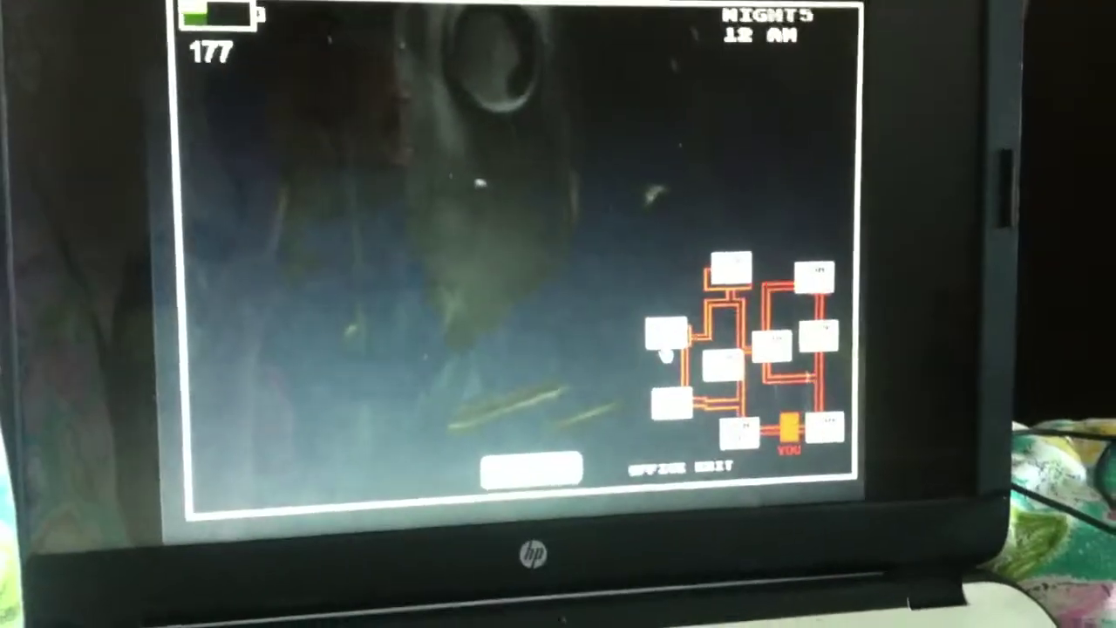
# Step: Sweep the hallway, audio-only, Entrance 1 and Entrance 2 cameras, then cycle on to Office Exit
pyautogui.click(693, 334)
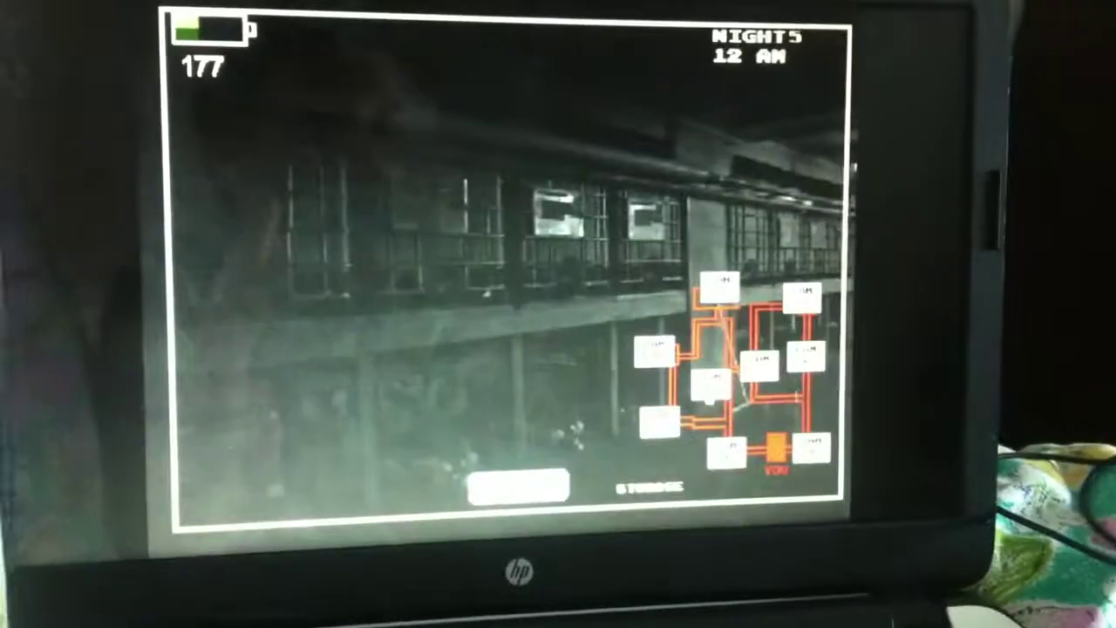
pyautogui.click(734, 376)
pyautogui.click(641, 343)
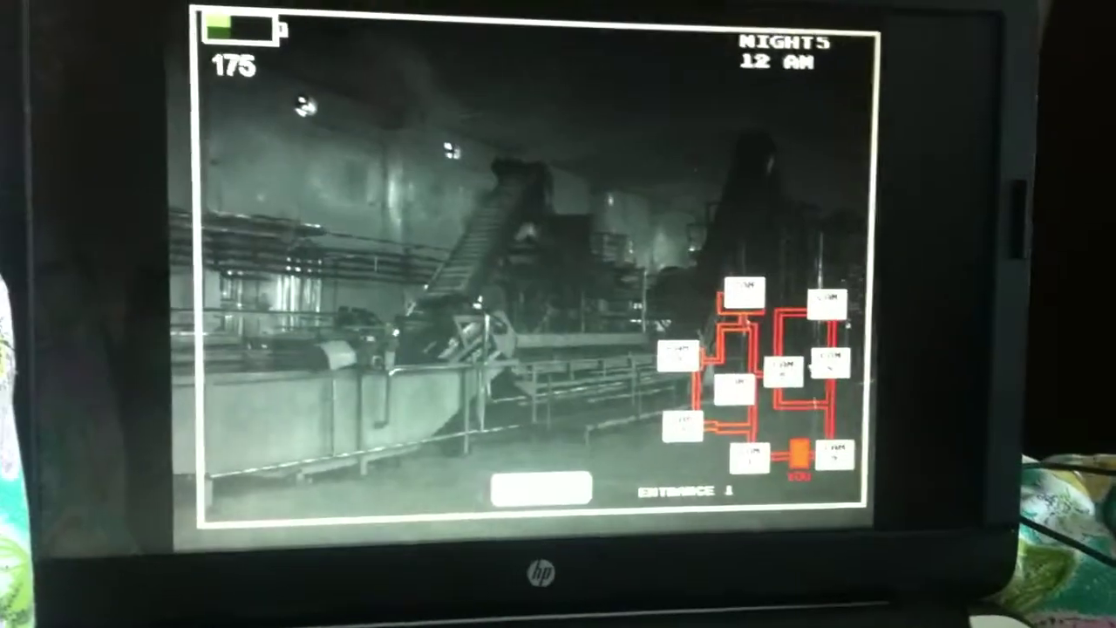
pyautogui.click(702, 279)
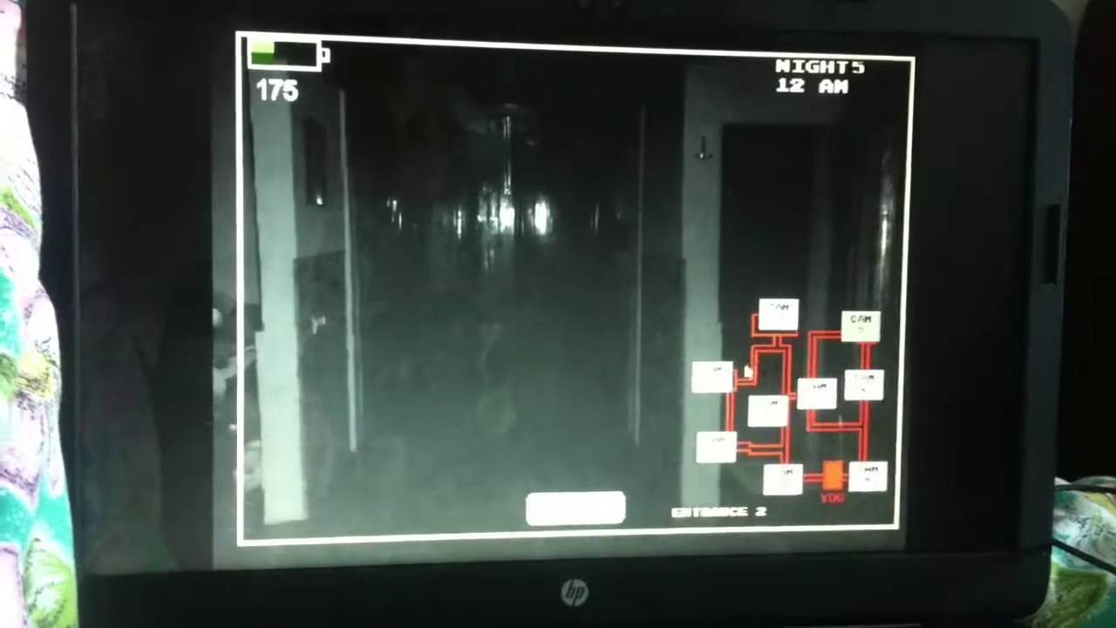
pyautogui.click(704, 447)
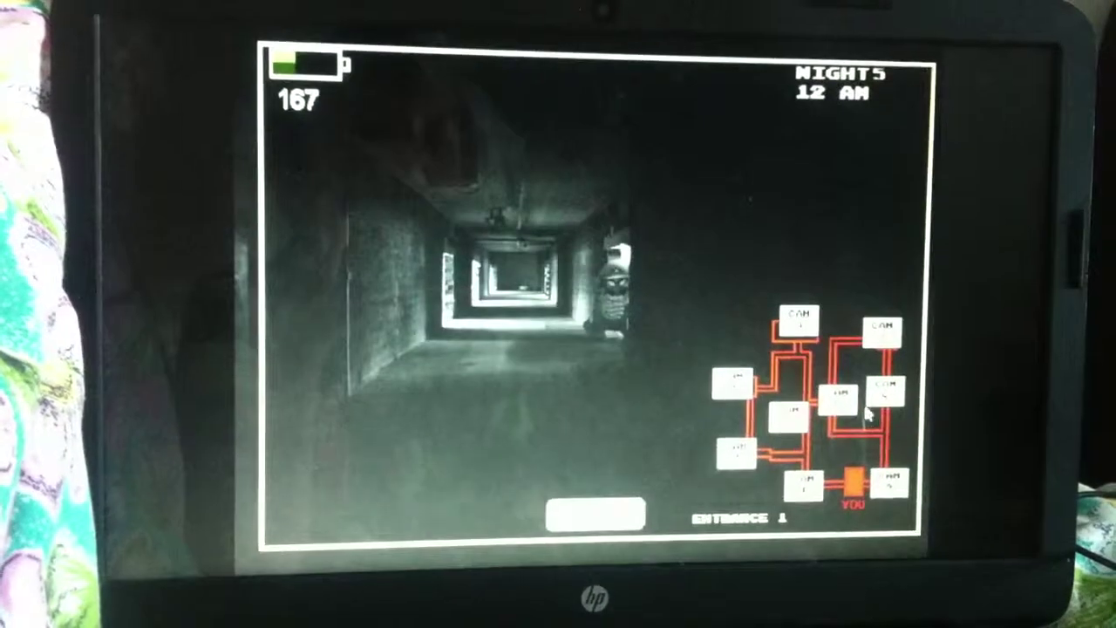
pyautogui.click(876, 403)
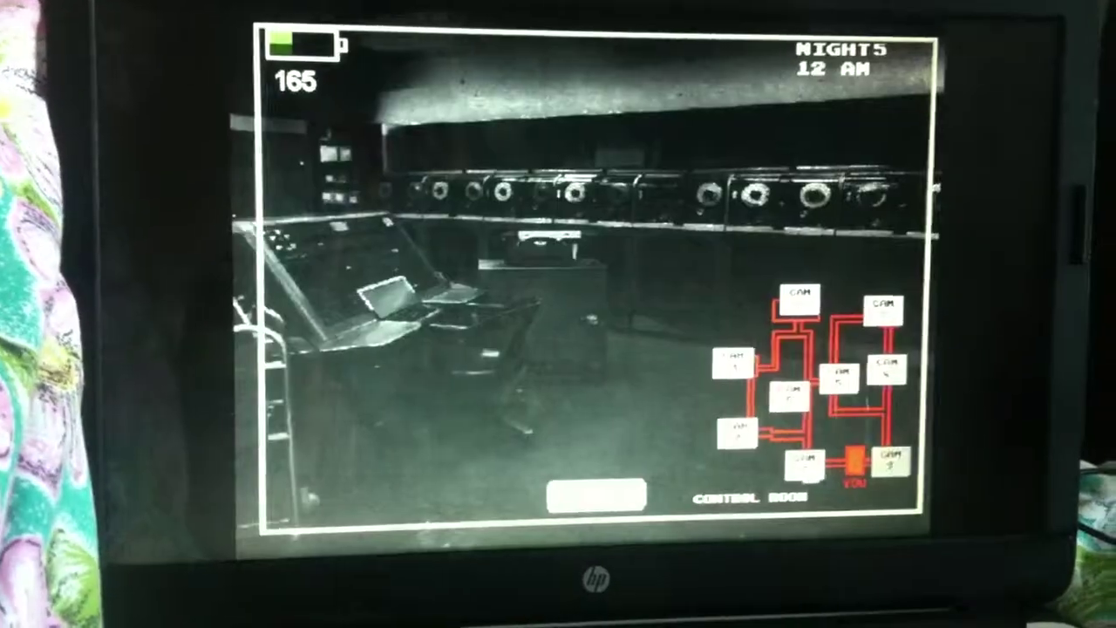
pyautogui.click(747, 450)
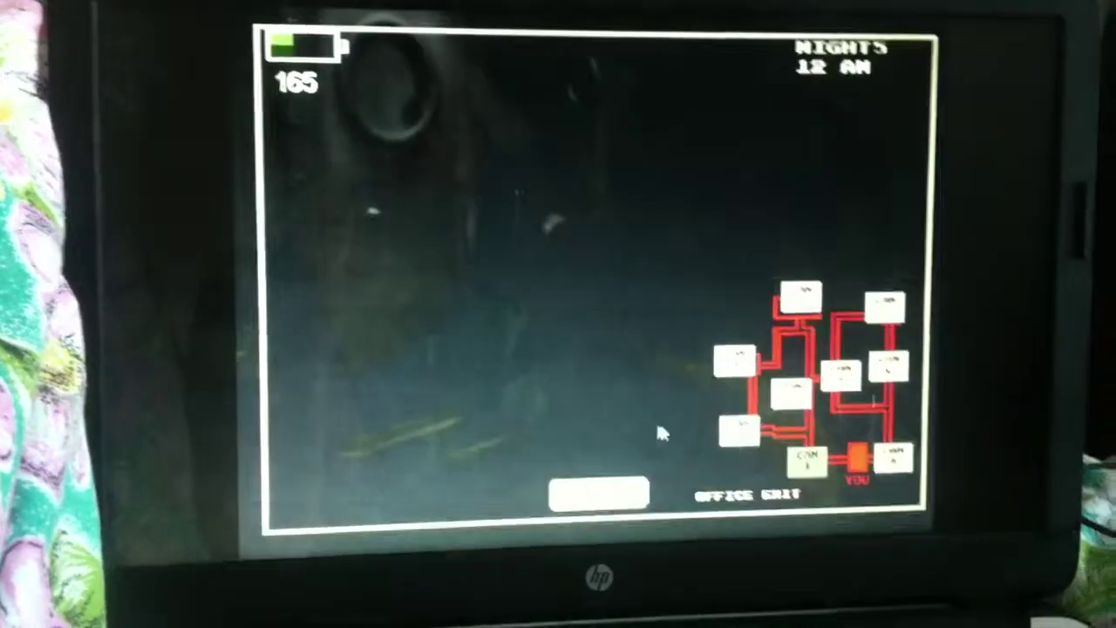
pyautogui.click(590, 475)
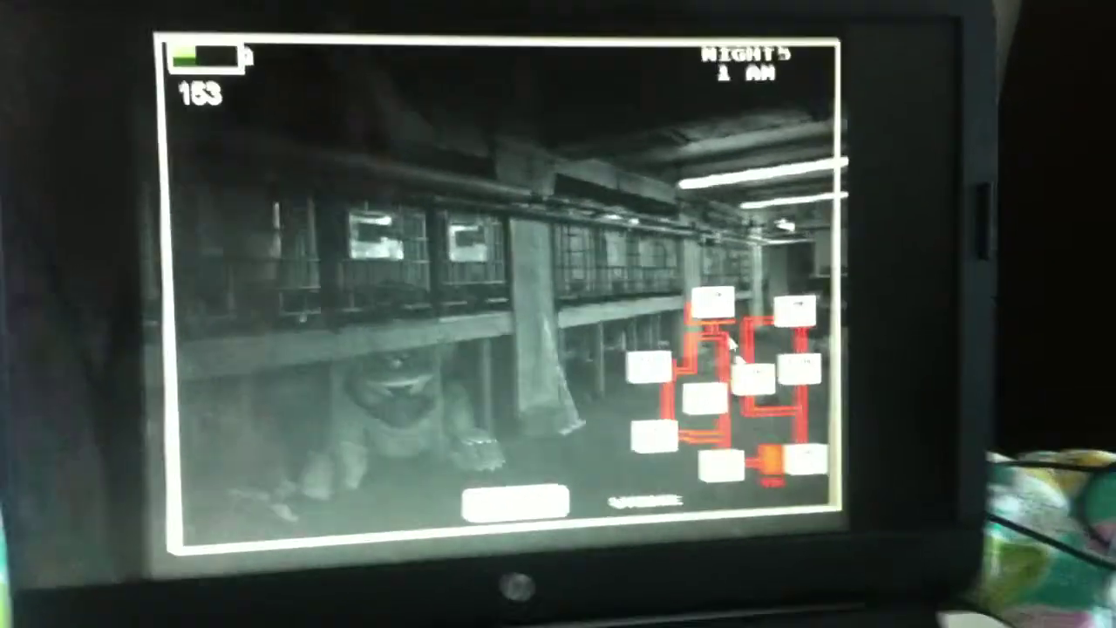
# Step: Check the Corridor camera for an animatronic, then lower and raise the monitor over the office
pyautogui.click(806, 340)
pyautogui.click(800, 282)
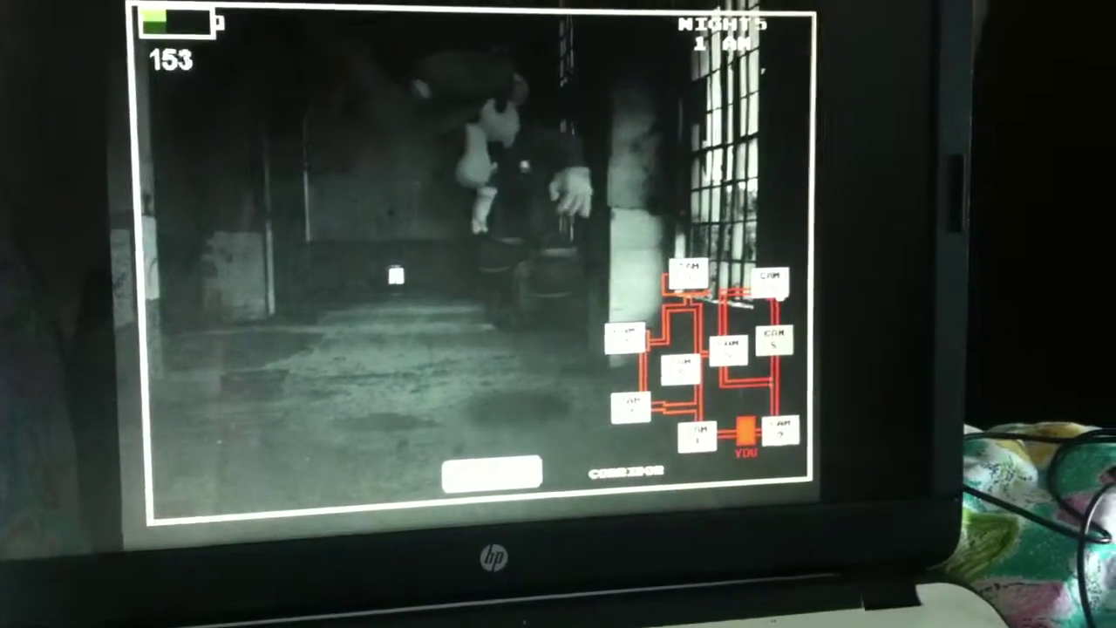
pyautogui.click(502, 480)
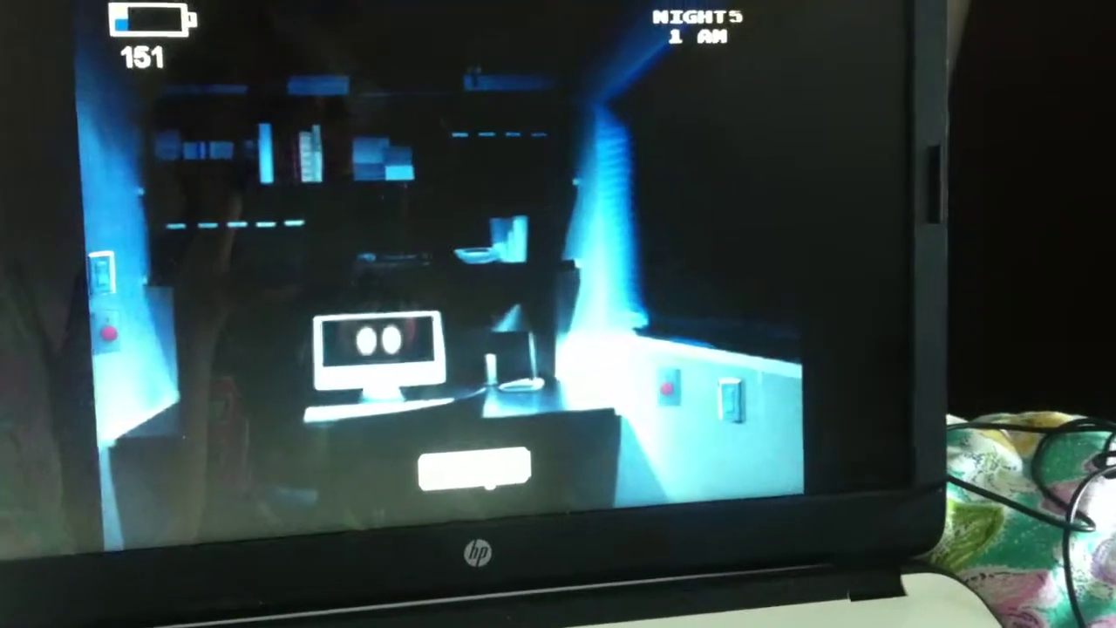
pyautogui.click(499, 479)
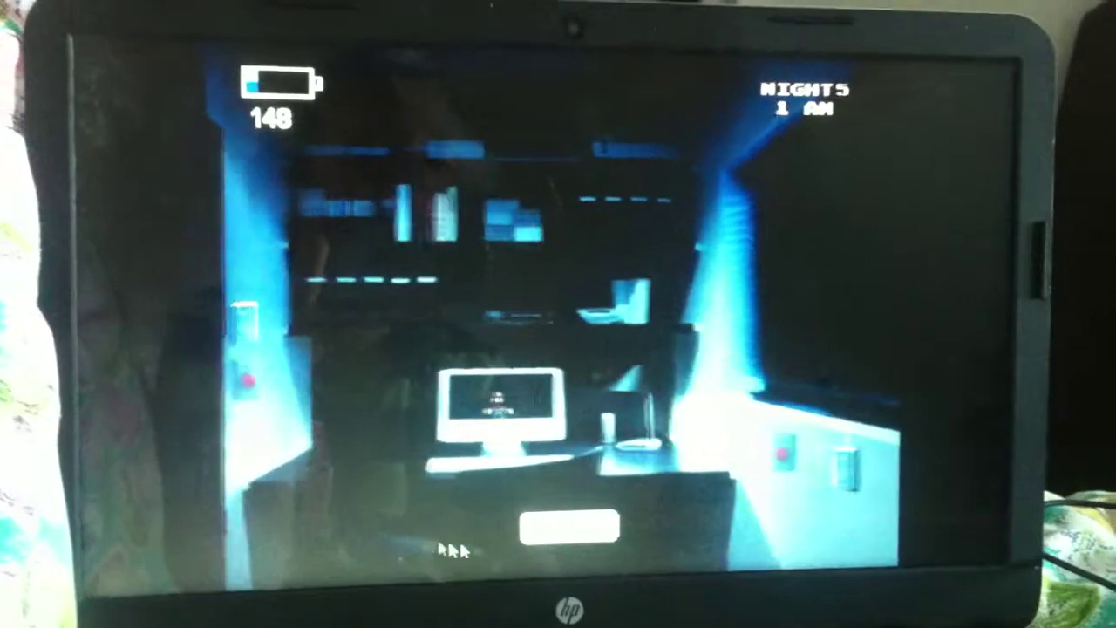
pyautogui.click(493, 504)
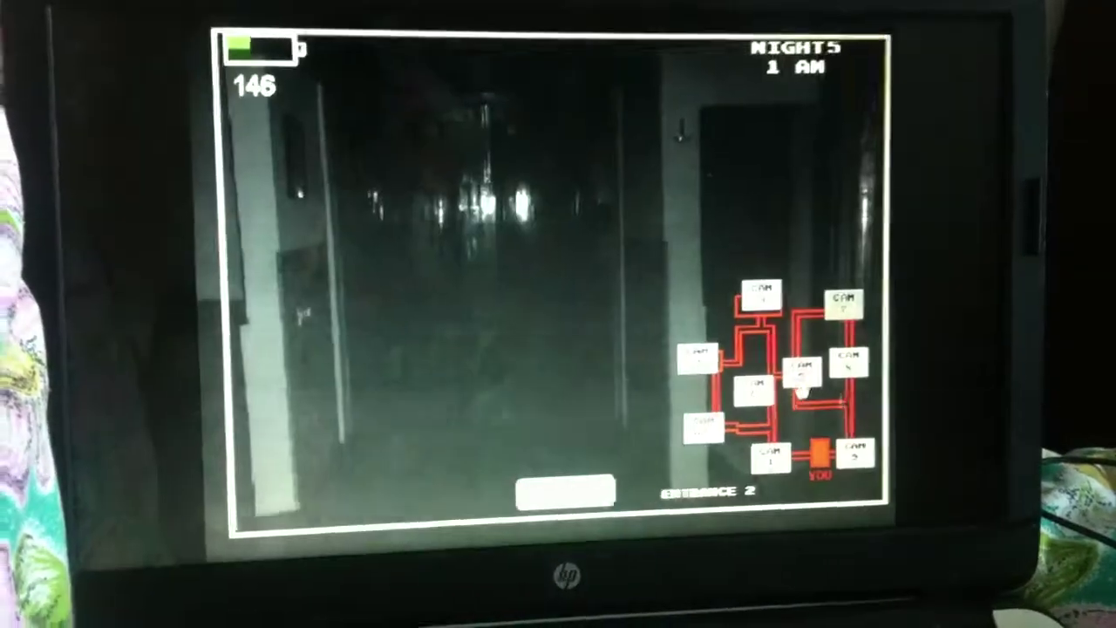
# Step: View Entrance 2, Control Room and Office Exit, ending back on Control Room
pyautogui.click(754, 303)
pyautogui.click(844, 323)
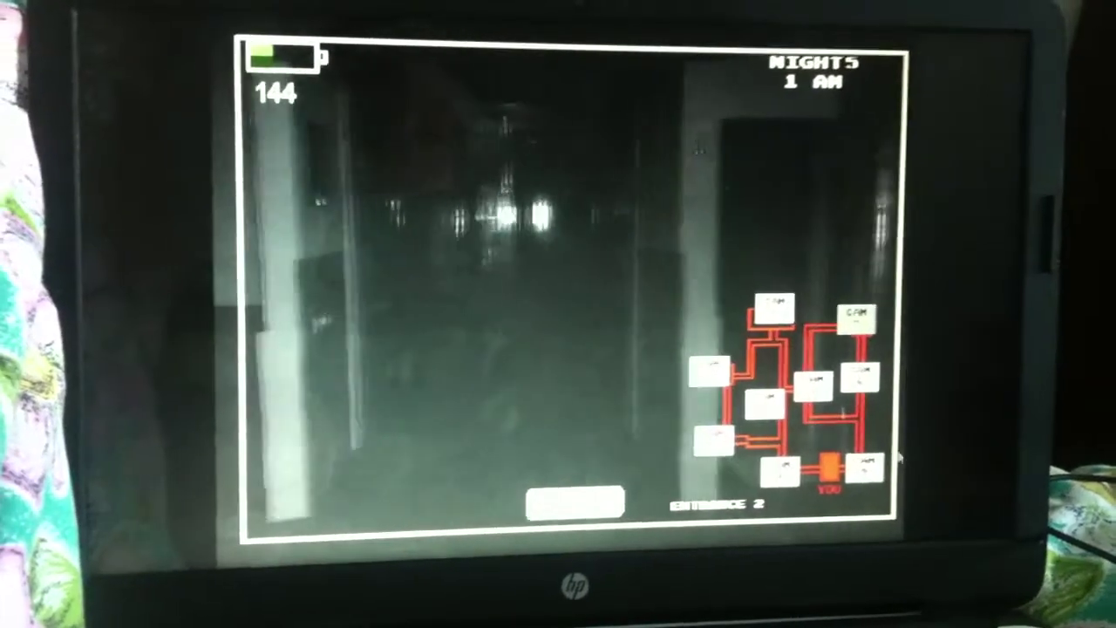
pyautogui.click(702, 433)
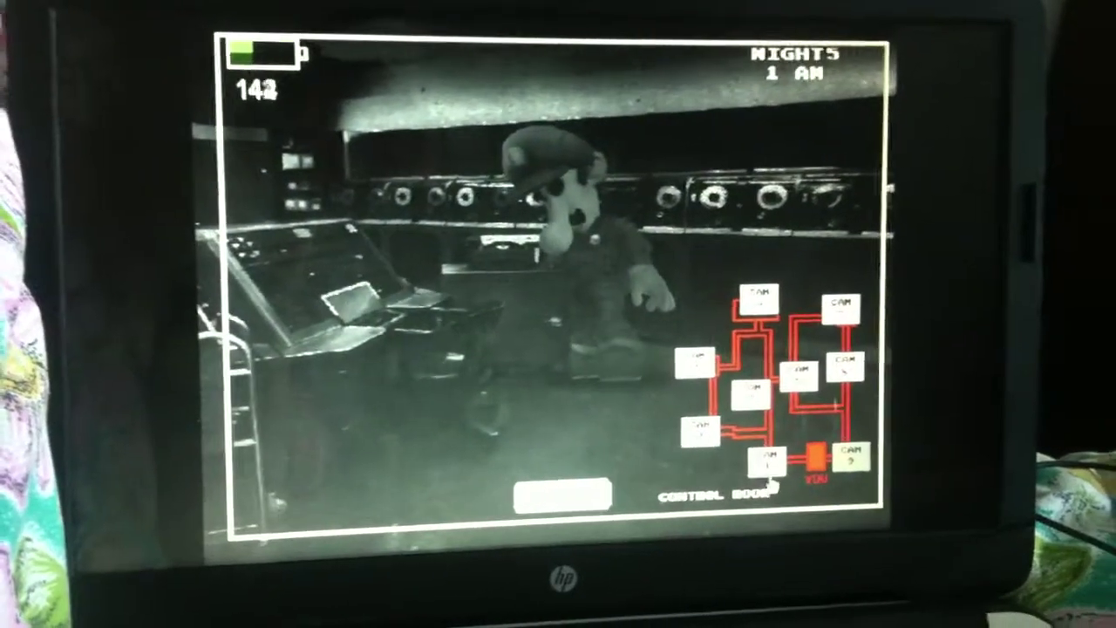
pyautogui.click(759, 462)
pyautogui.click(695, 425)
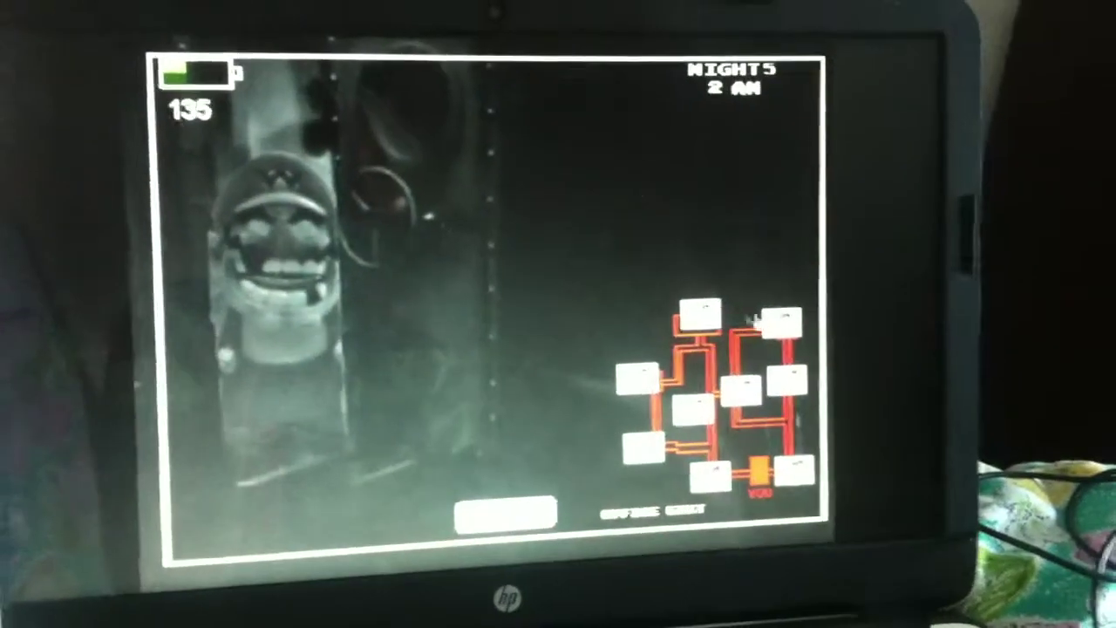
# Step: Check the hallway, doorway, entrance and bathroom cameras, then lower the monitor
pyautogui.click(780, 322)
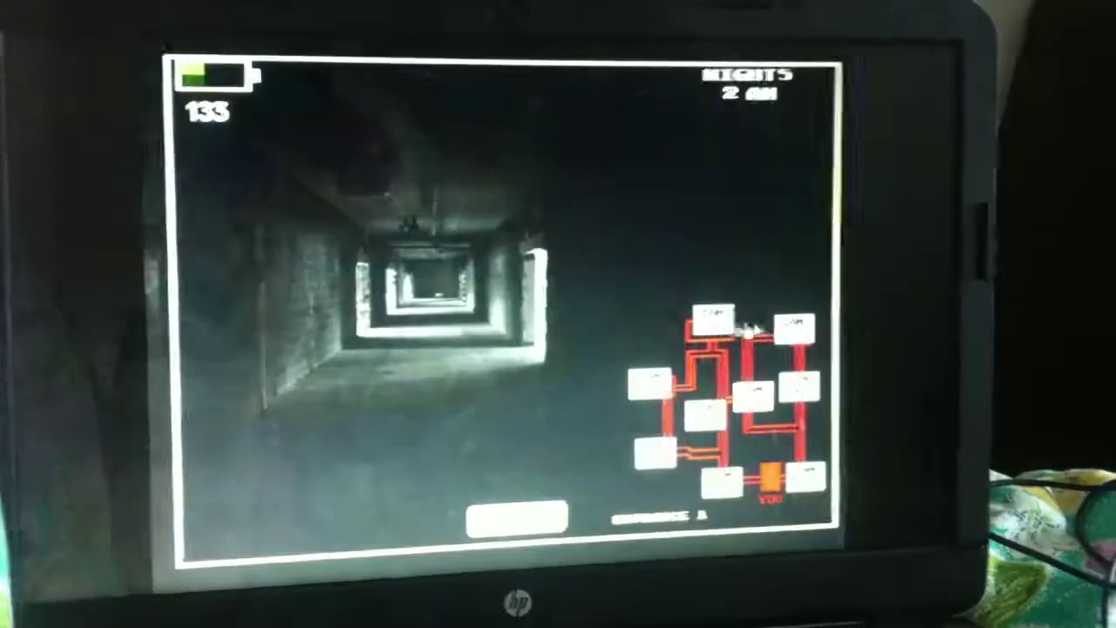
pyautogui.click(786, 380)
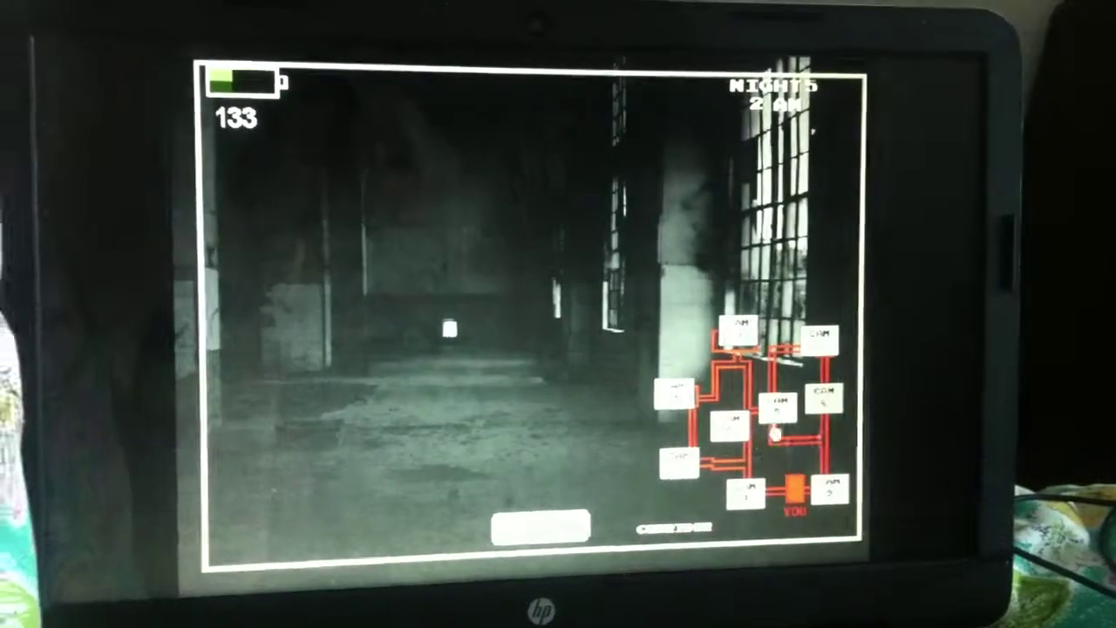
pyautogui.click(785, 375)
pyautogui.click(697, 410)
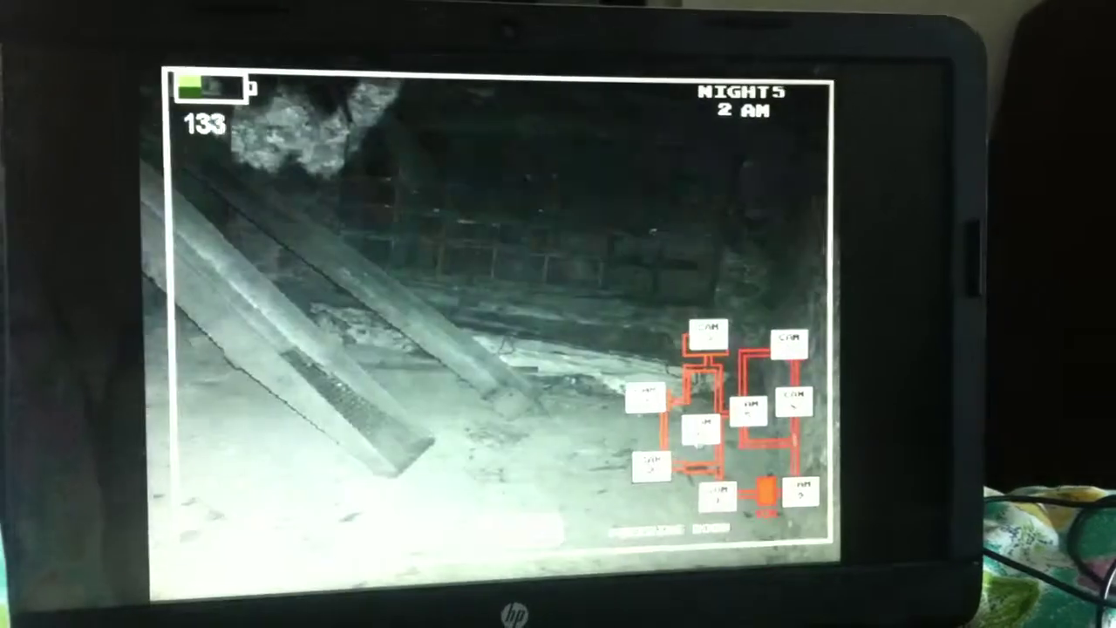
pyautogui.click(692, 448)
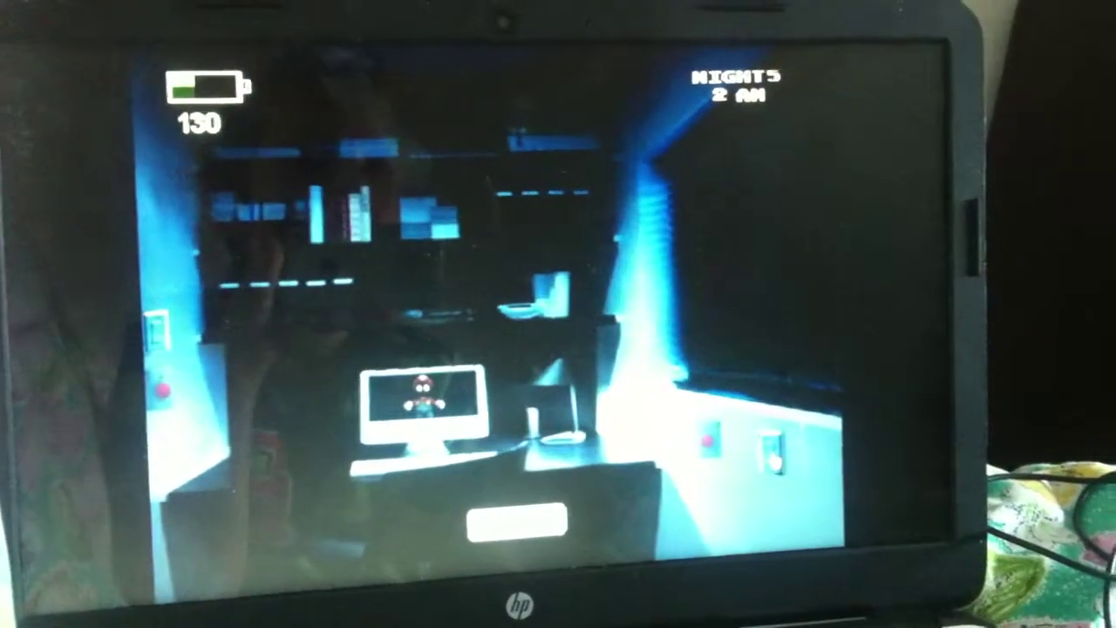
# Step: Turn off the right doorway light, then recheck Entrance 1, room and stage cameras
pyautogui.click(772, 460)
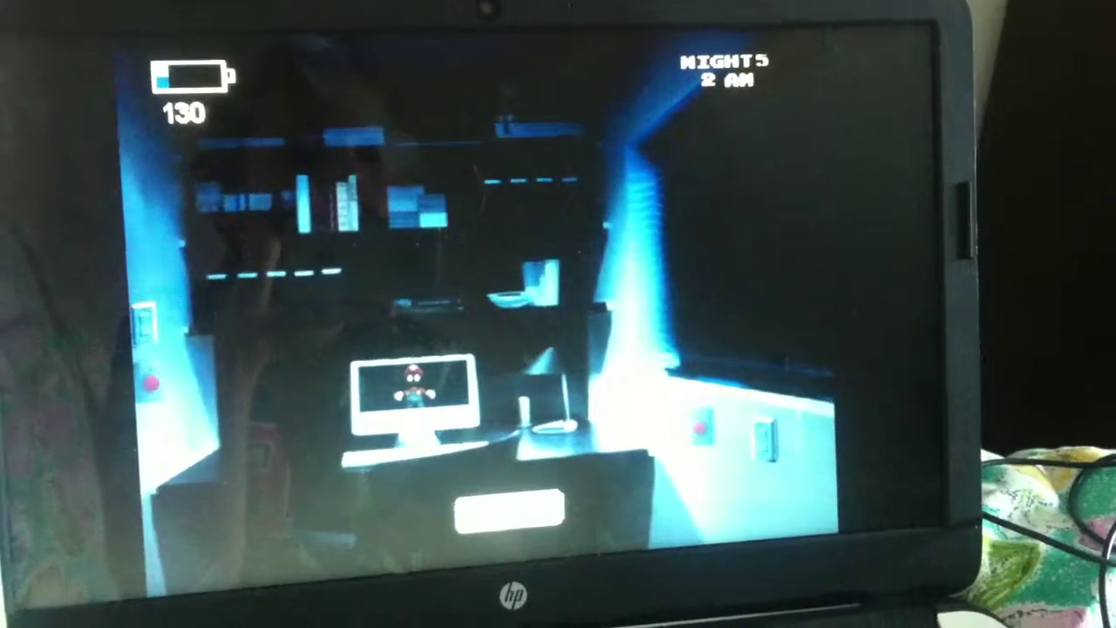
pyautogui.click(549, 519)
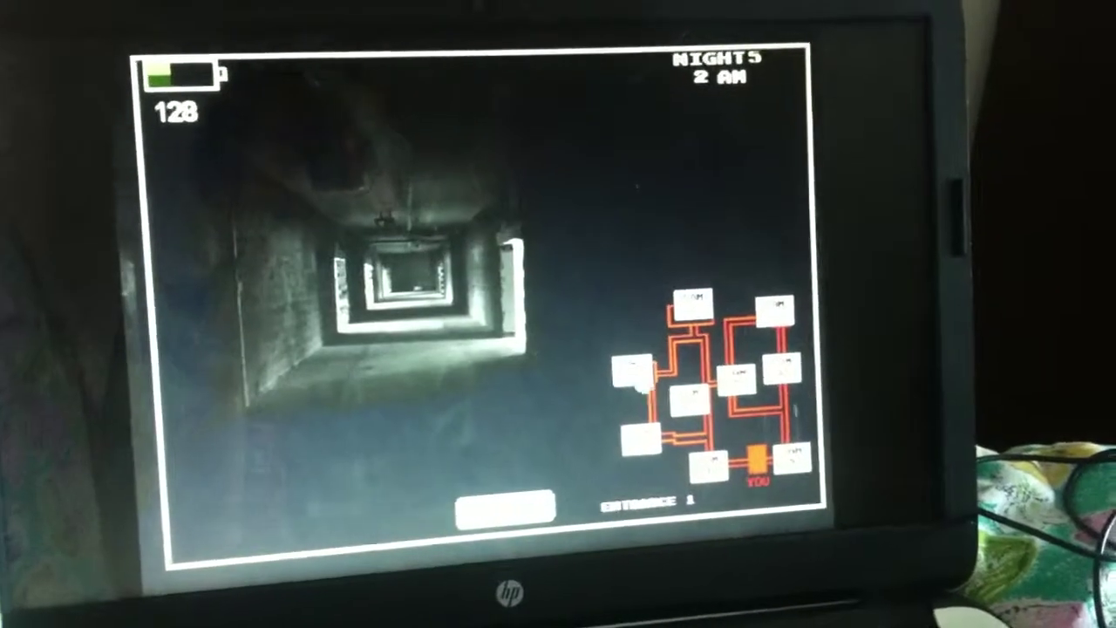
pyautogui.click(632, 370)
pyautogui.click(782, 366)
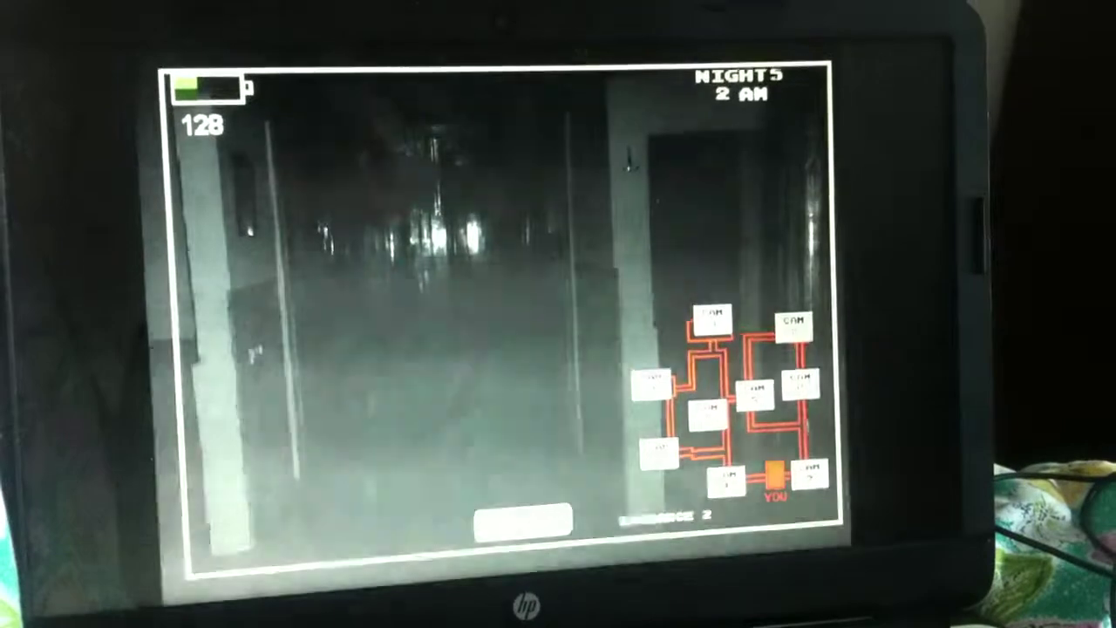
pyautogui.click(789, 366)
pyautogui.click(723, 464)
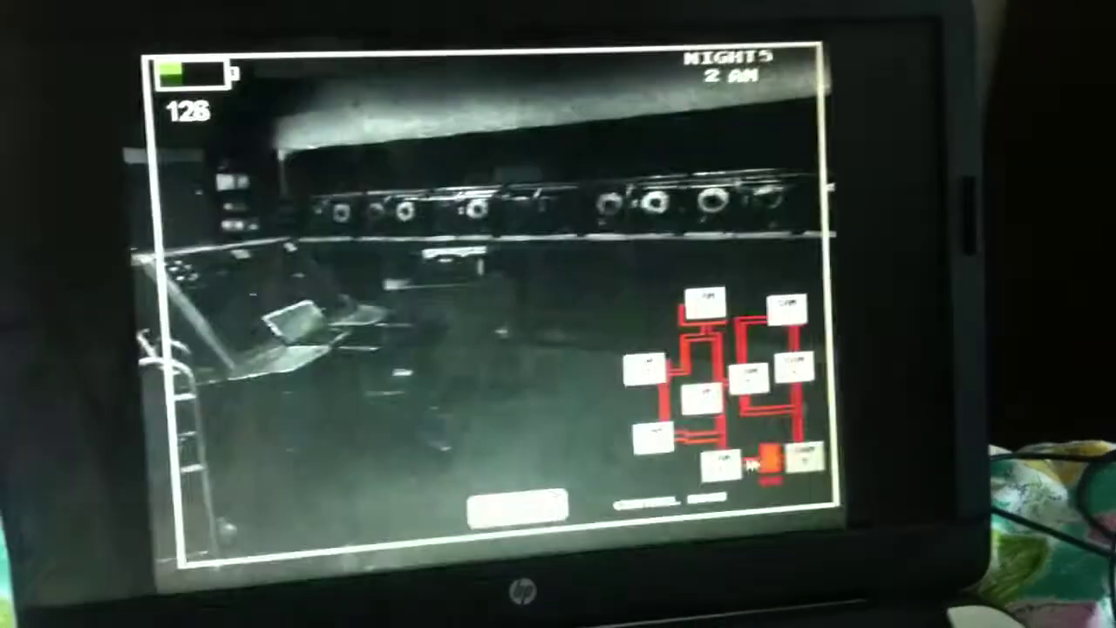
# Step: Look for Wario on Office Exit, dressing room and Storage, ending on Office Exit
pyautogui.click(804, 455)
pyautogui.click(702, 399)
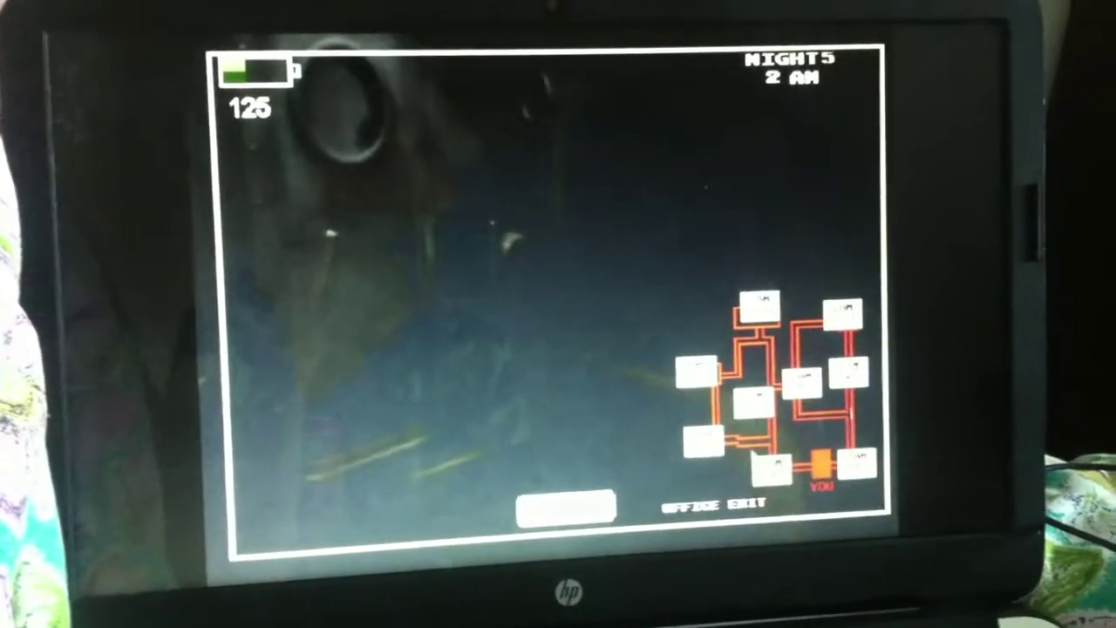
pyautogui.click(696, 372)
pyautogui.click(703, 436)
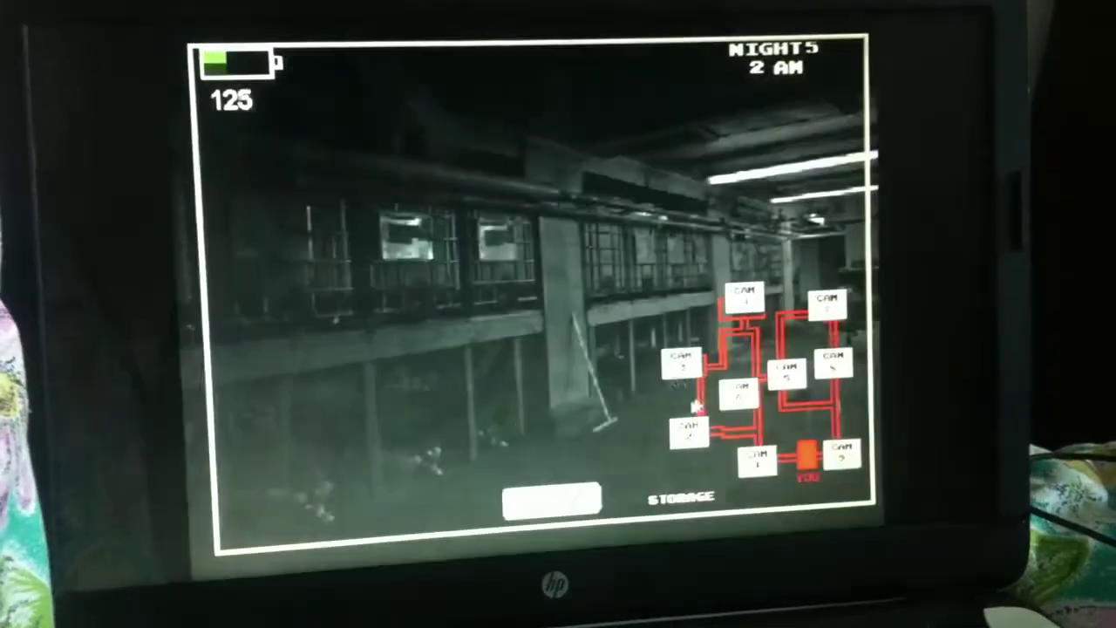
pyautogui.click(692, 500)
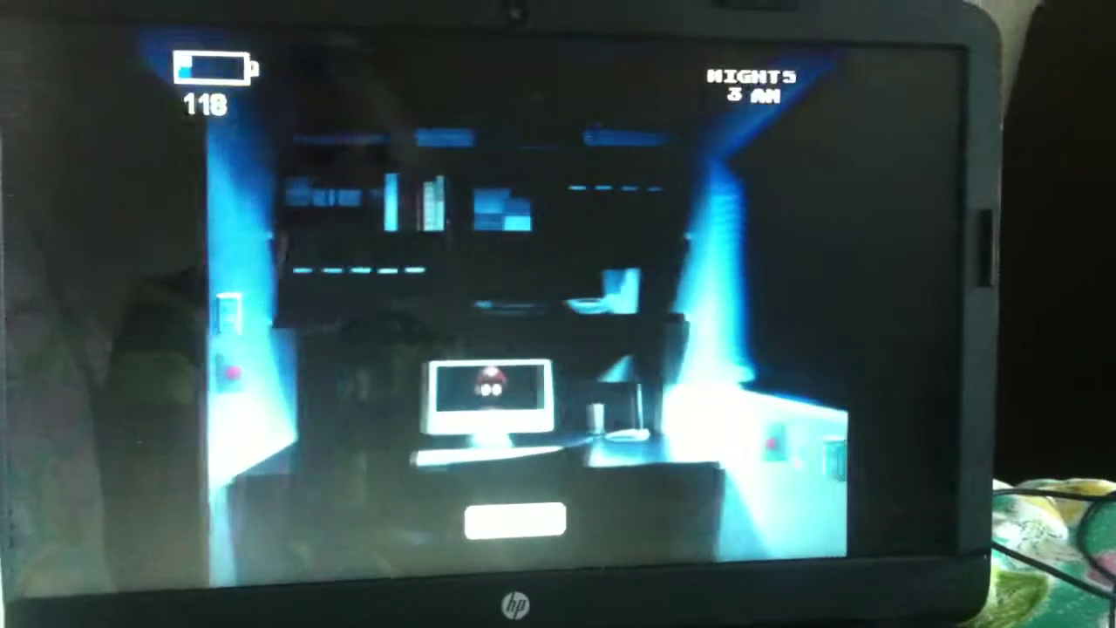
# Step: Glance at the right doorway, then cycle cameras through Control Room, corridor and Entrance 1
pyautogui.click(815, 468)
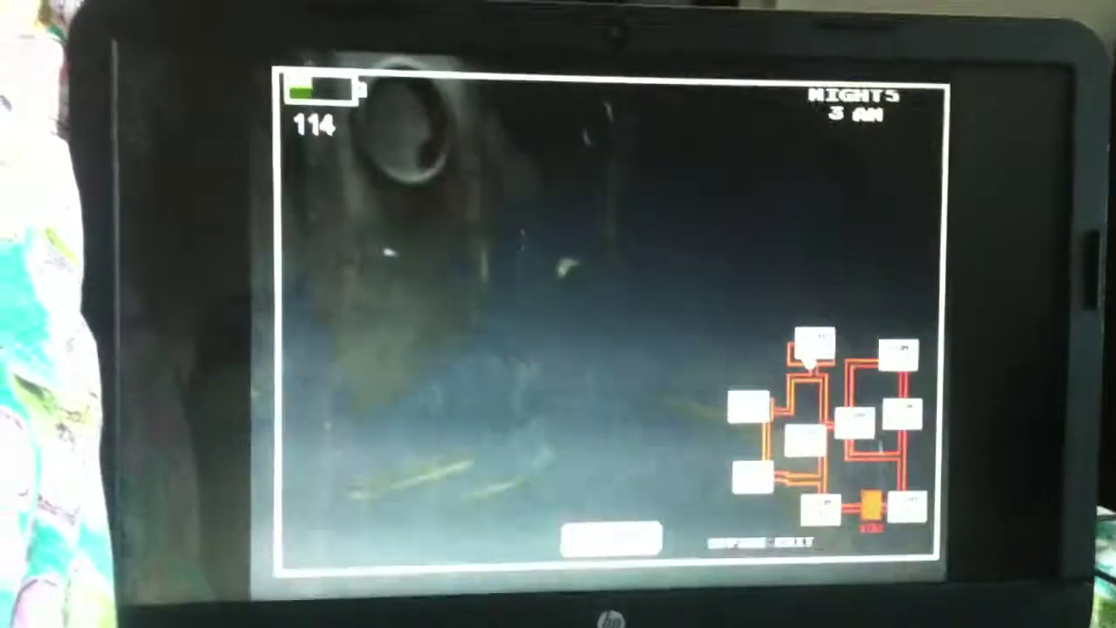
pyautogui.click(733, 403)
pyautogui.click(788, 437)
pyautogui.click(835, 418)
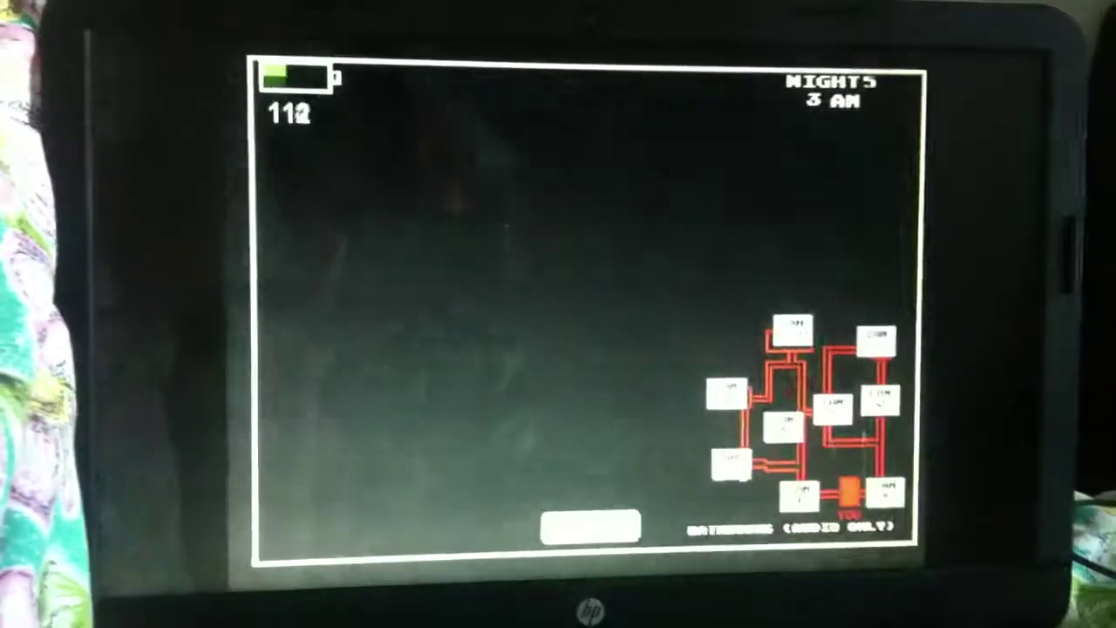
pyautogui.click(795, 340)
pyautogui.click(886, 502)
pyautogui.click(800, 505)
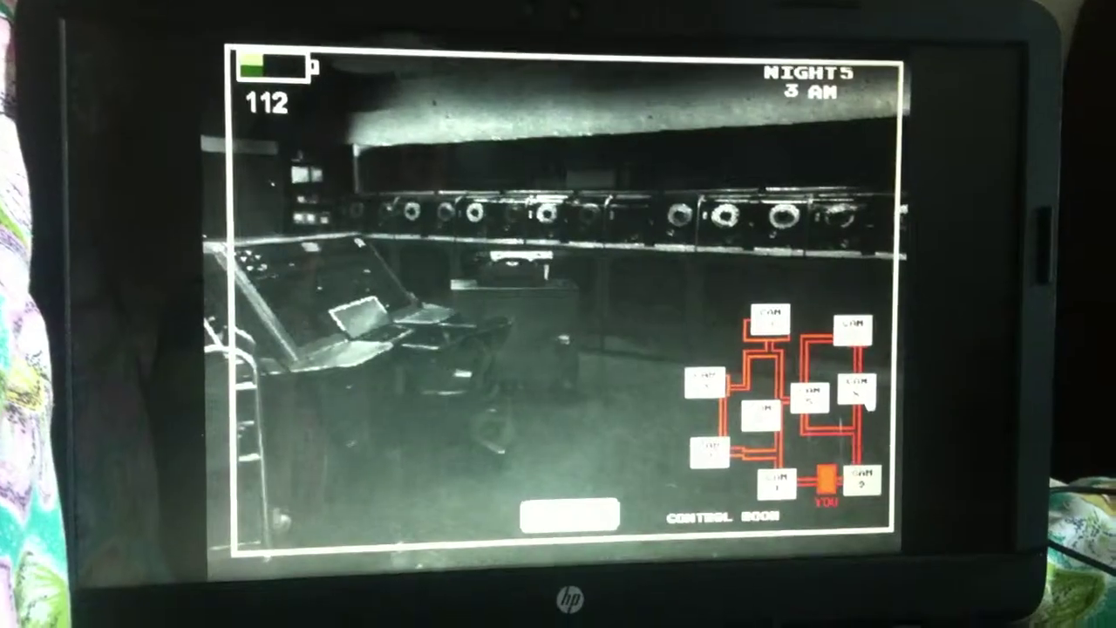
pyautogui.click(760, 423)
pyautogui.click(808, 405)
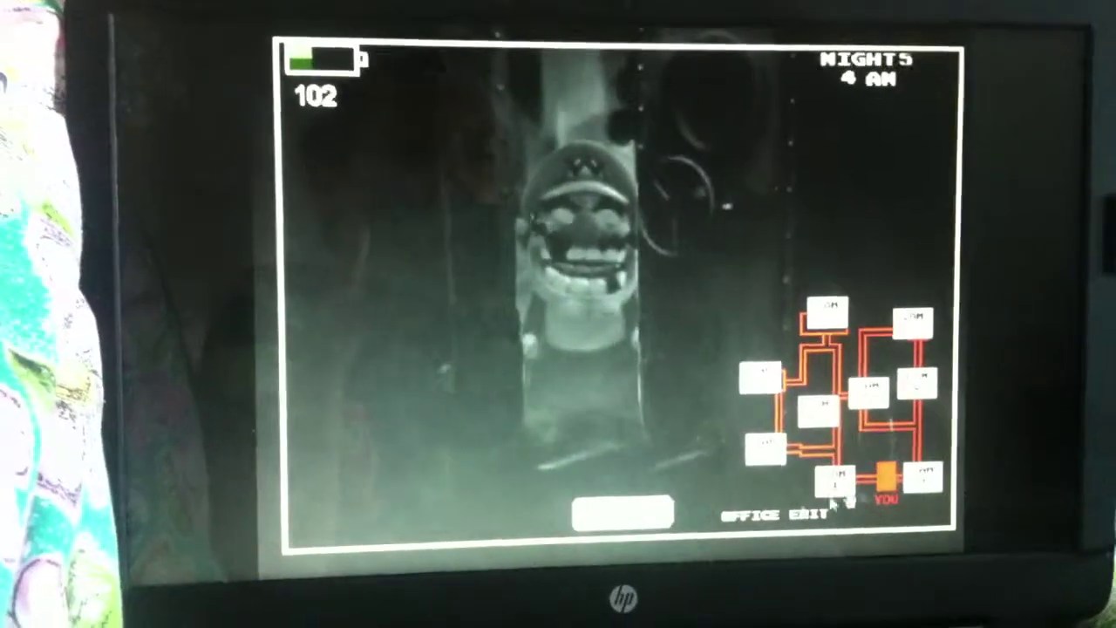
# Step: Check the Control Room and Office Exit cameras before returning to the office
pyautogui.click(819, 471)
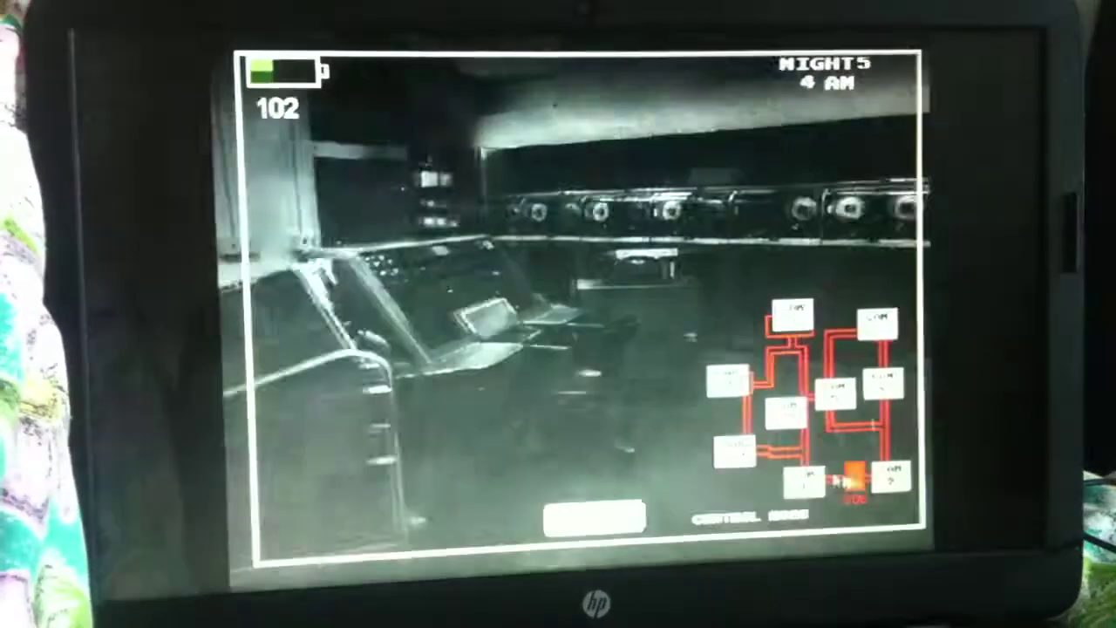
pyautogui.click(909, 478)
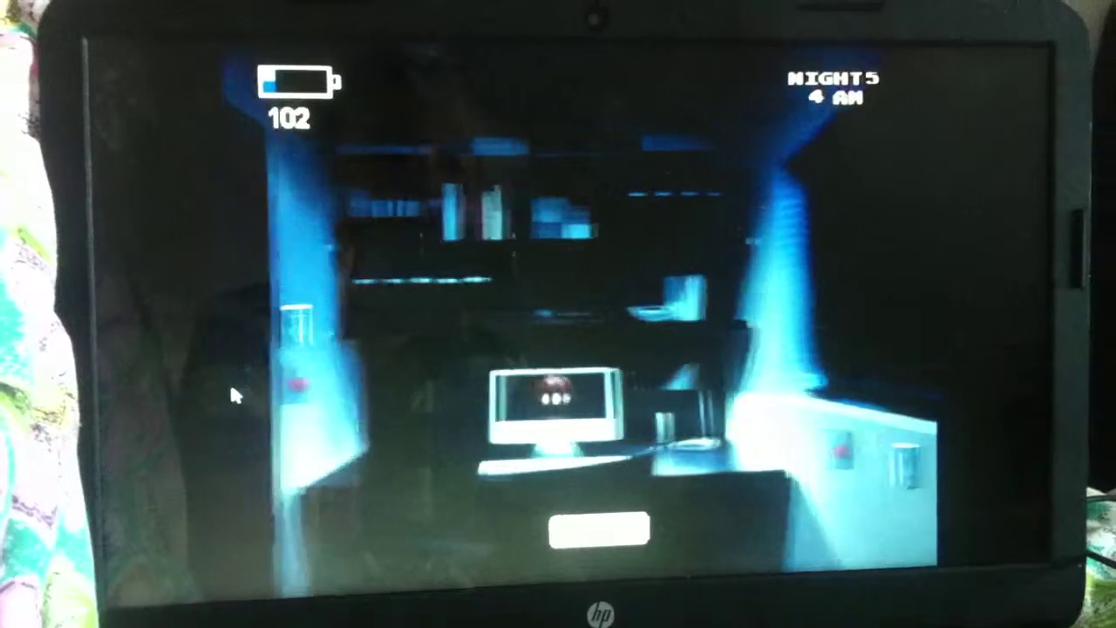